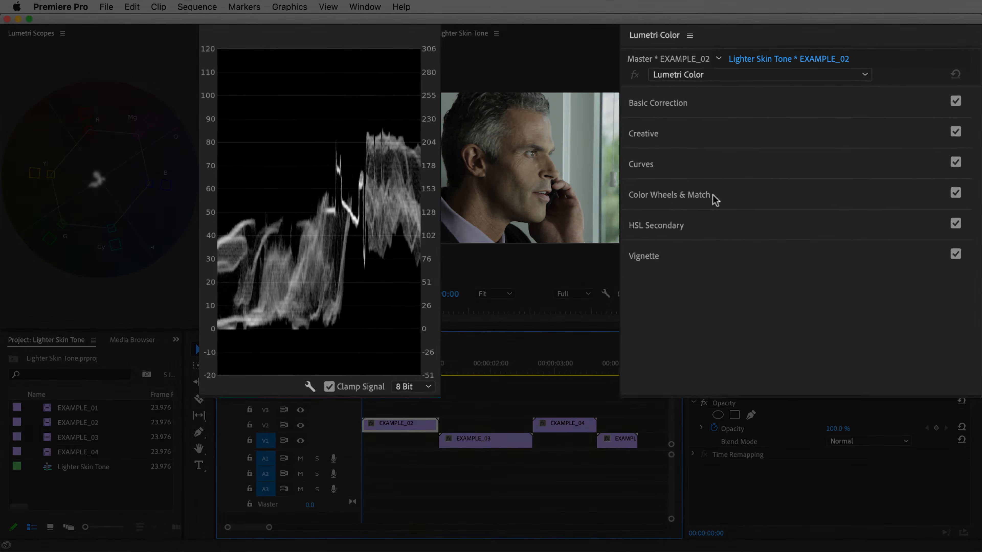
Balance EXAMPLE_02 with the color wheel luminance sliders, raising shadows slightly, raising highlights strongly and lowering midtones slightly
click(760, 166)
drag(975, 222, 978, 315)
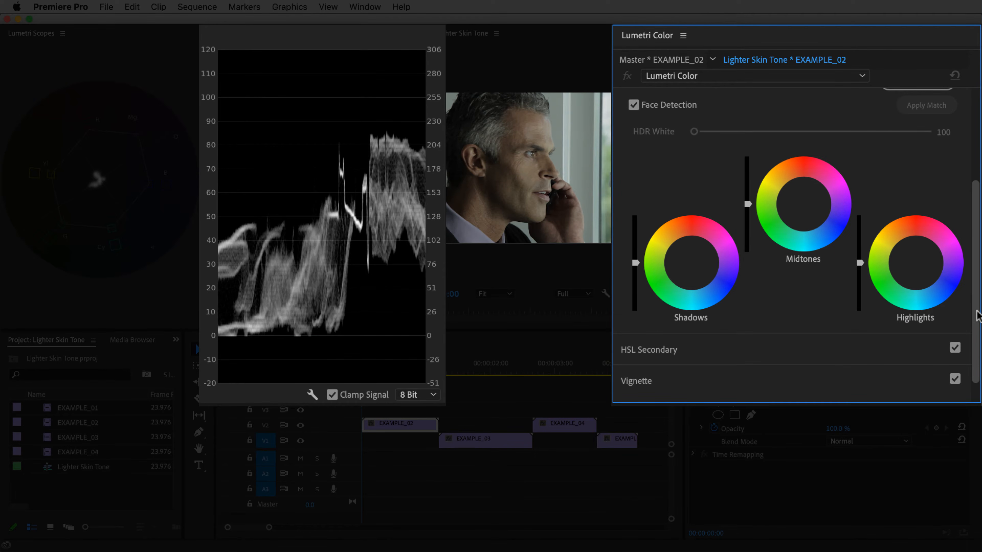
click(635, 262)
drag(636, 262, 635, 260)
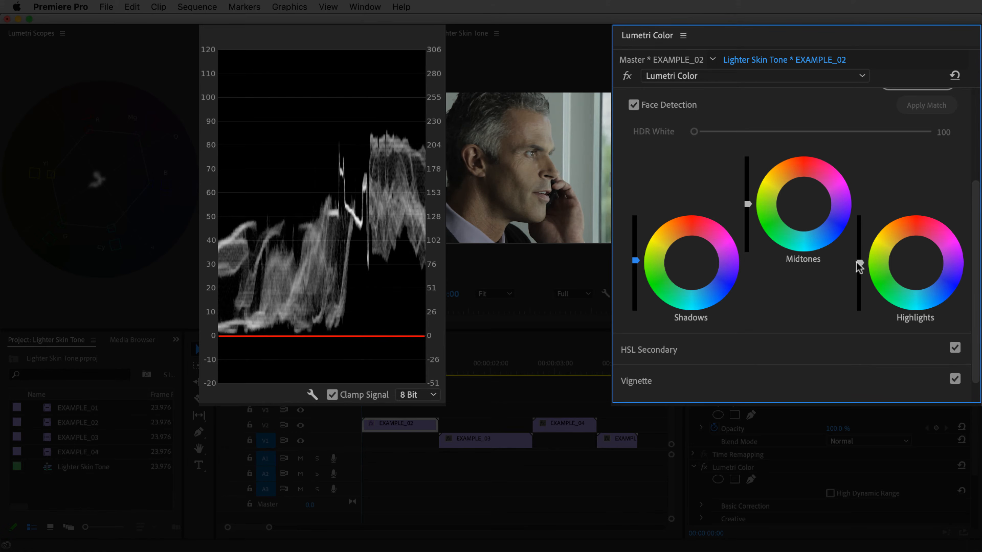
drag(859, 262, 859, 229)
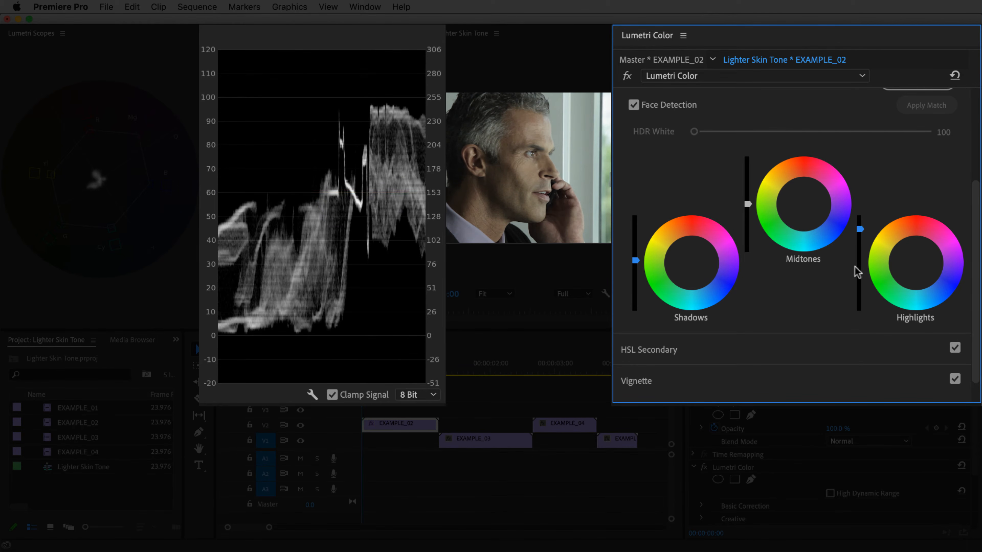
drag(748, 204, 748, 213)
scroll(750, 210, up, 2)
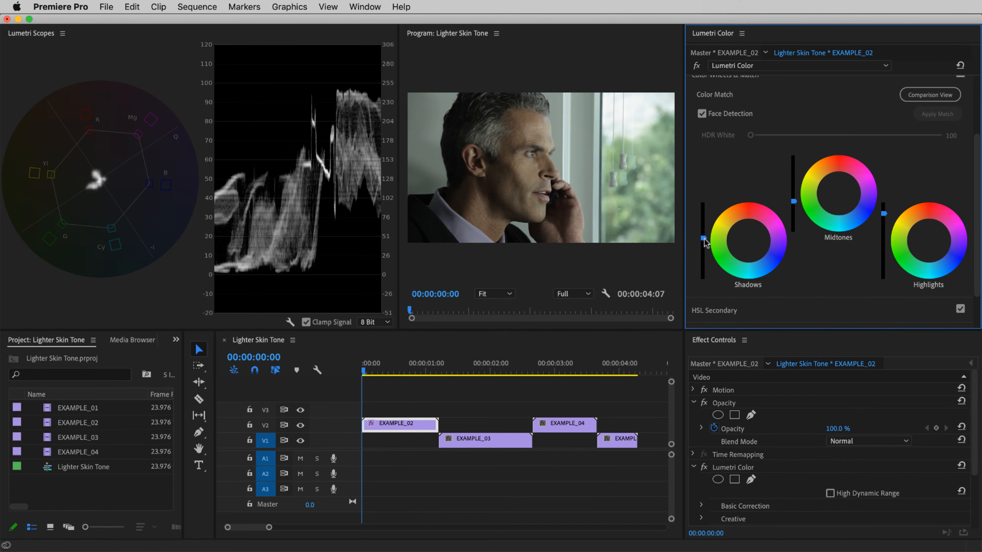
Draw a closed freeform opacity mask around the skin of the man's face, ear and neck in EXAMPLE_02
click(751, 414)
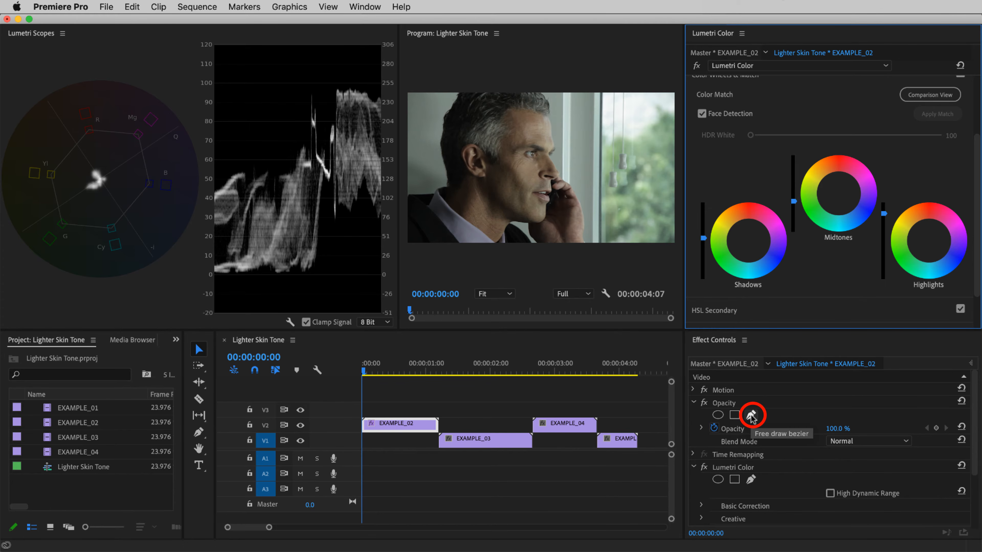
click(751, 415)
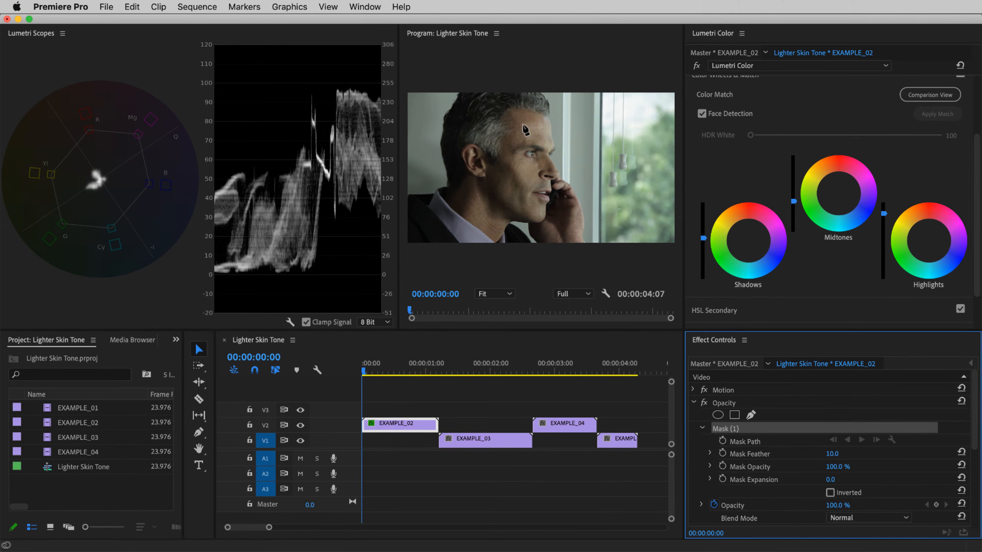
click(525, 117)
click(509, 141)
click(504, 166)
click(489, 169)
click(467, 148)
click(468, 179)
click(460, 197)
click(494, 239)
click(510, 217)
click(534, 218)
click(540, 204)
click(524, 192)
click(538, 178)
click(548, 163)
click(549, 124)
click(524, 118)
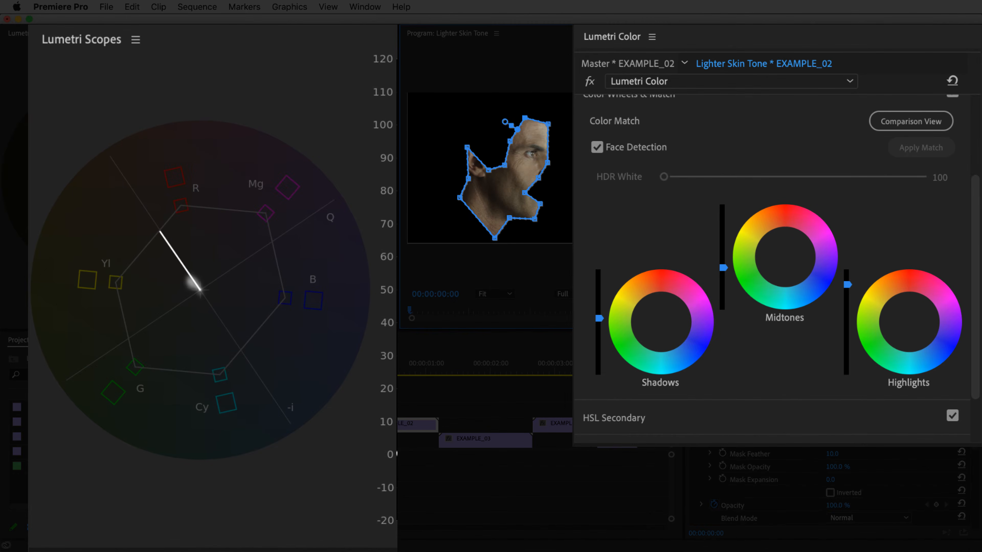
Sample the man's skin for the Hue vs Hue curve and raise the middle control point slightly
mouse_move(975, 257)
mouse_down()
mouse_move(972, 167)
mouse_move(978, 263)
mouse_up()
click(608, 186)
click(913, 211)
click(524, 171)
drag(665, 307, 666, 302)
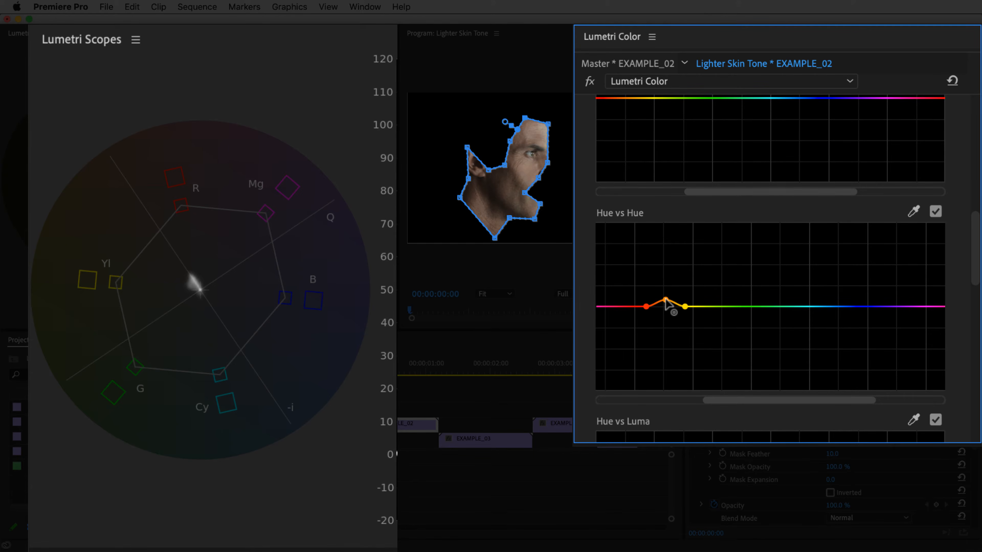
Increase the Basic Correction saturation of EXAMPLE_02 to 121.8
drag(975, 258, 974, 138)
click(612, 111)
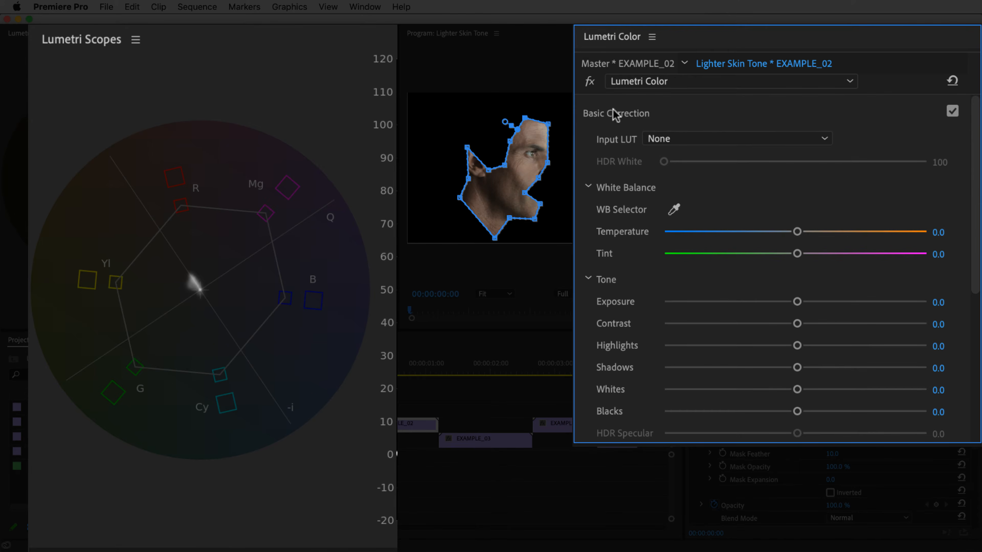
drag(975, 191, 976, 276)
drag(797, 334, 810, 336)
drag(822, 335, 824, 335)
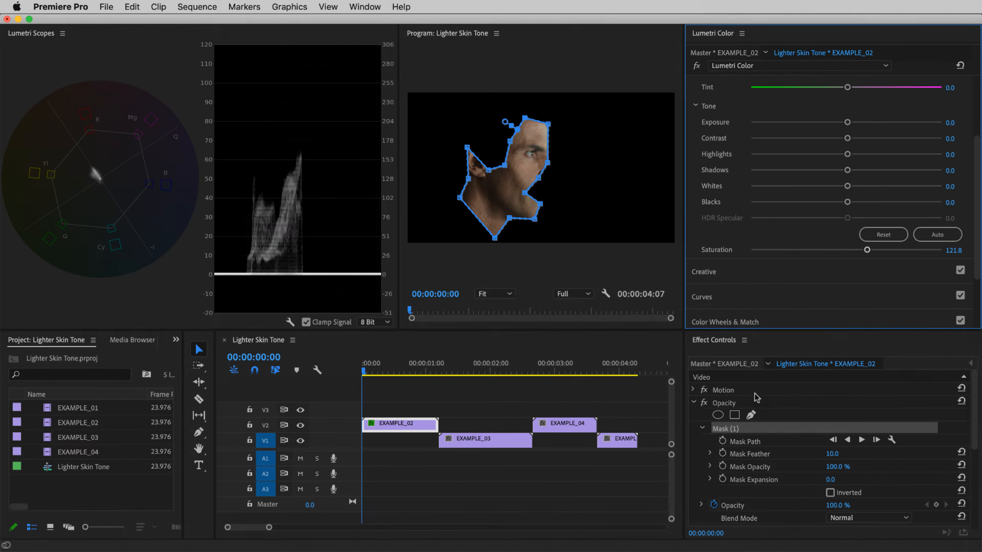
Disable the Opacity effect with its mask on EXAMPLE_02, and switch Lumetri Color off and on to compare the grade
click(703, 404)
click(704, 403)
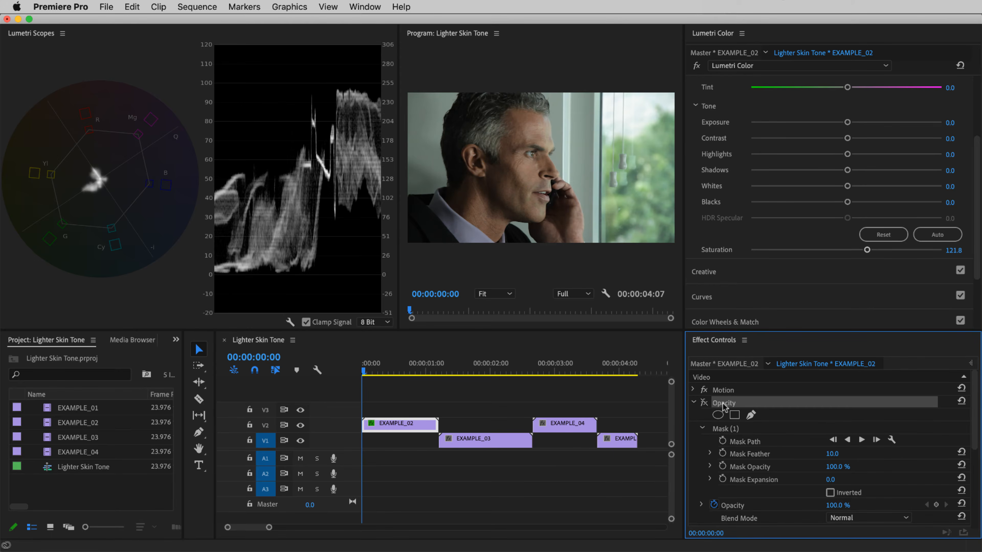
click(696, 67)
click(696, 66)
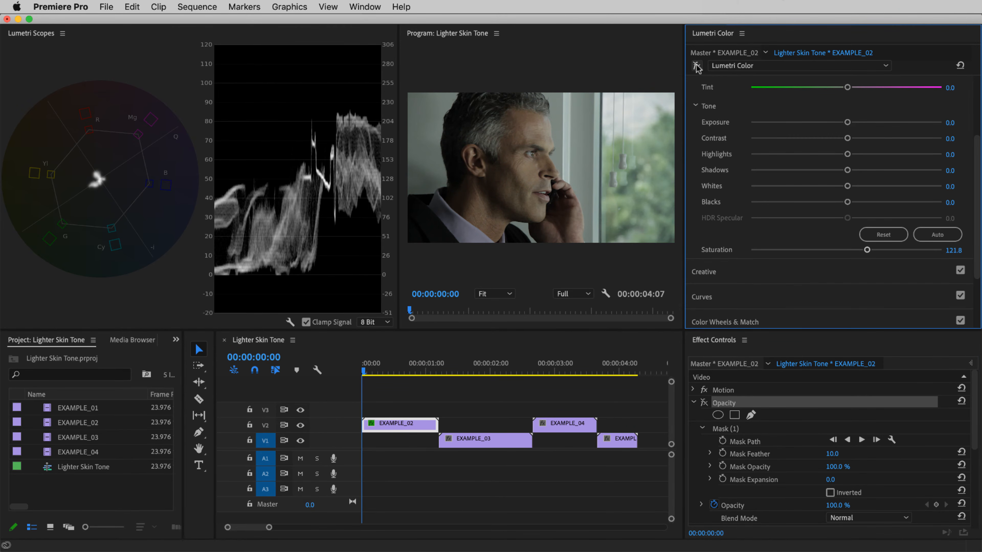
click(697, 66)
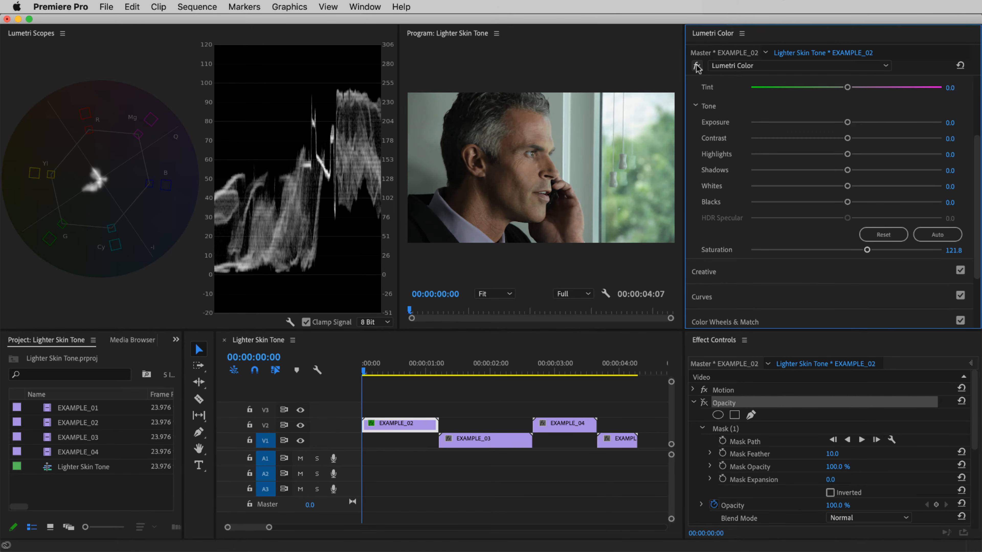
Balance EXAMPLE_03 with the color wheel luminance sliders, lowering shadows nearly to the minimum and raising highlights and midtones moderately
key(Down)
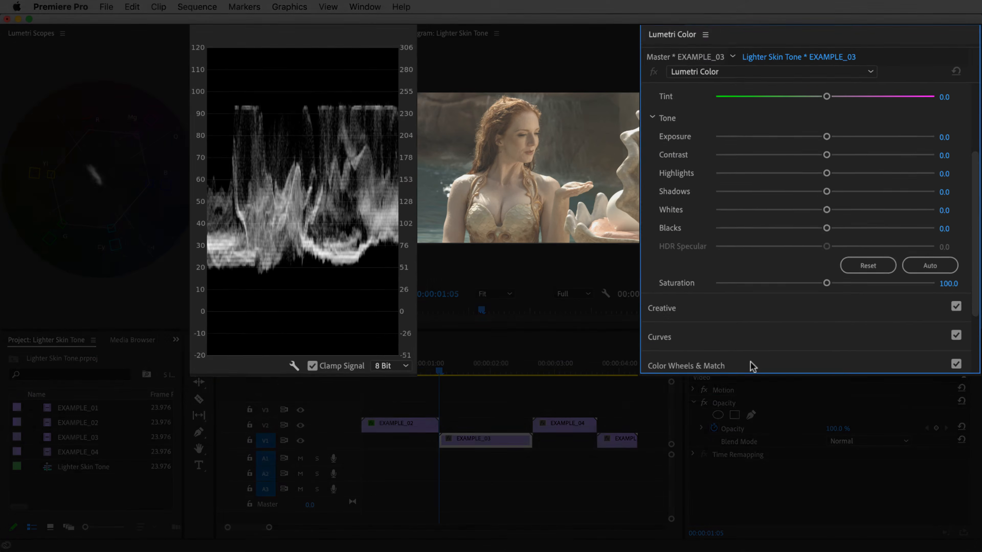
scroll(782, 296, down, 2)
scroll(724, 381, down, 1)
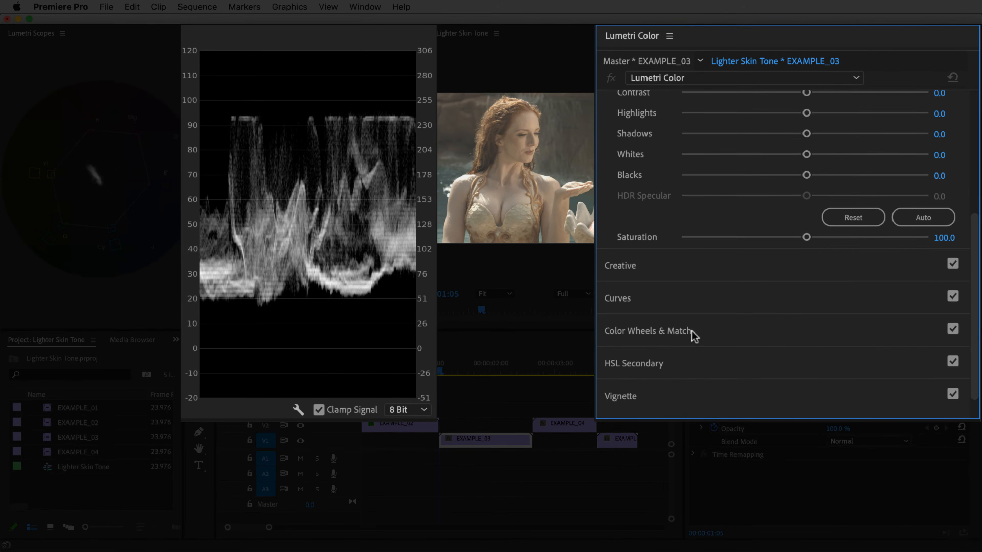
click(693, 334)
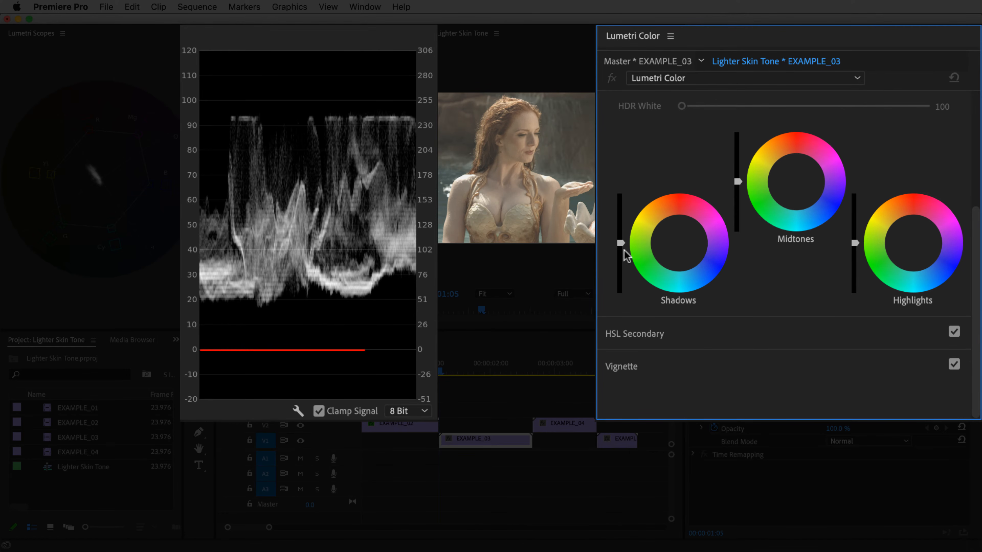
drag(619, 243, 620, 288)
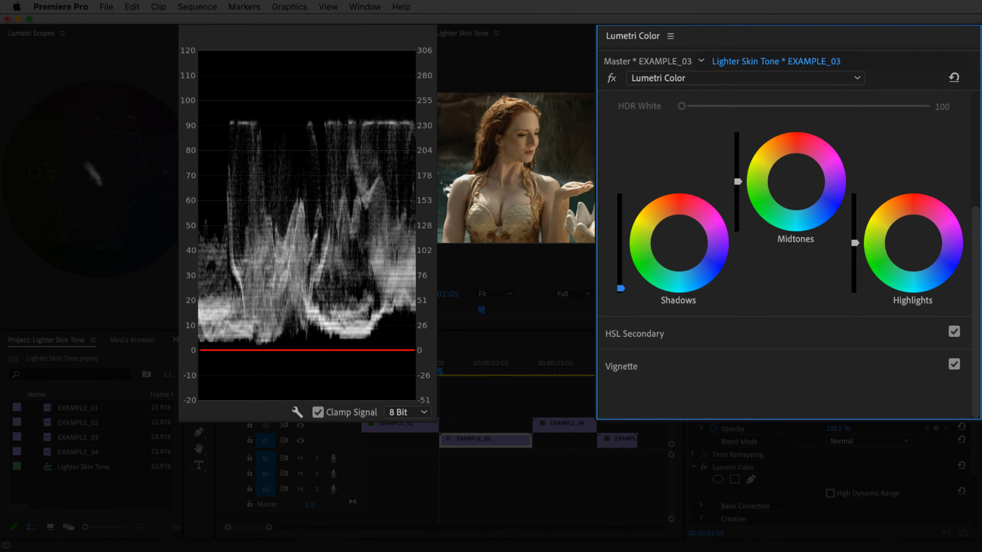
drag(855, 243, 855, 224)
drag(738, 185, 738, 169)
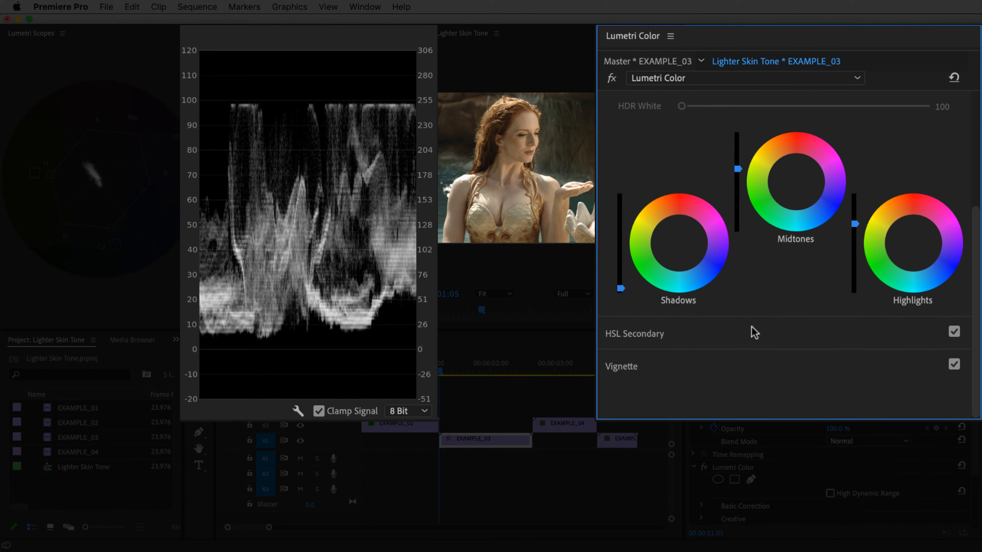
drag(620, 288, 619, 291)
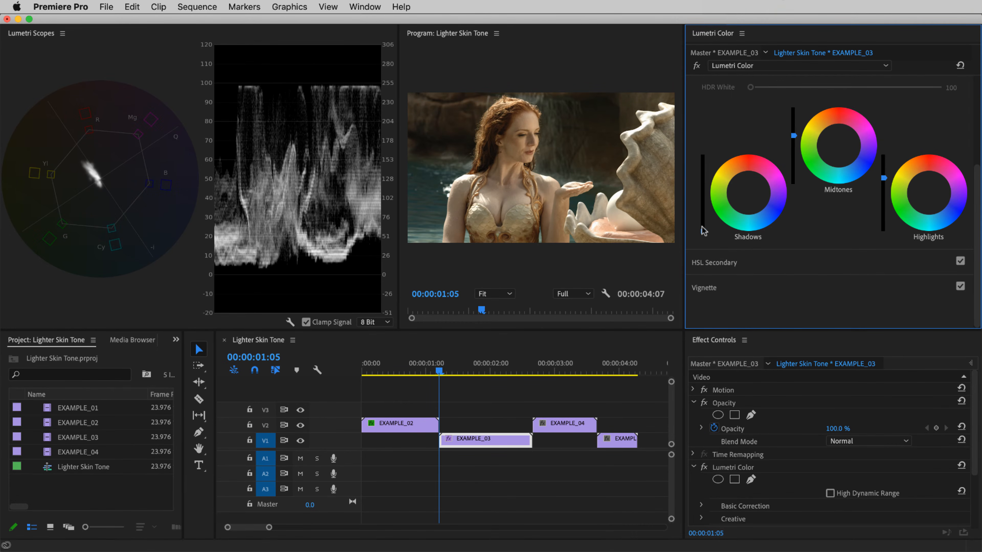
Draw a closed freeform opacity mask around the skin of the woman's face, neck, chest and upper arms in EXAMPLE_03
click(750, 414)
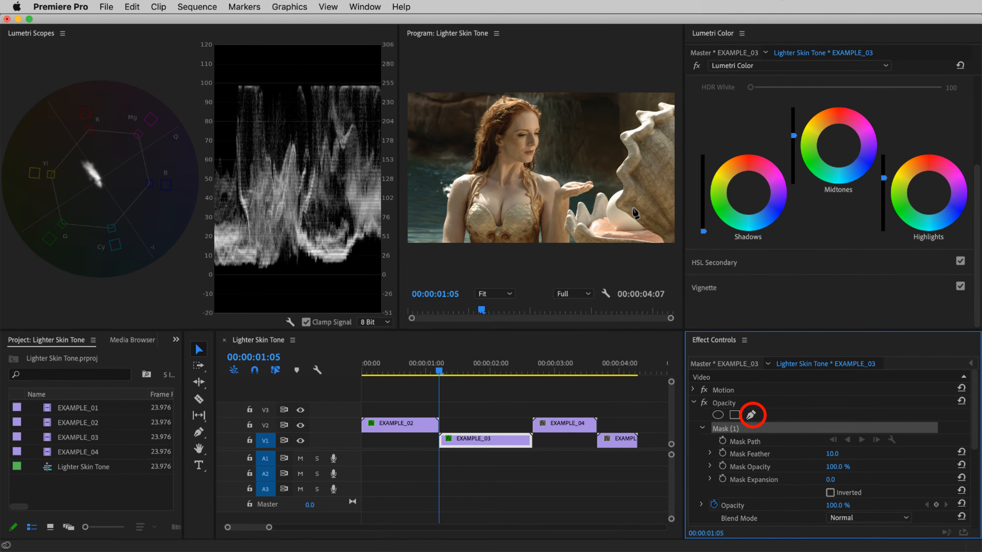
click(520, 115)
click(503, 142)
click(486, 173)
click(454, 181)
click(447, 224)
click(461, 228)
click(466, 195)
click(483, 199)
click(496, 212)
click(513, 200)
click(540, 199)
click(547, 236)
click(561, 226)
click(556, 186)
click(543, 177)
click(522, 167)
click(525, 147)
click(520, 117)
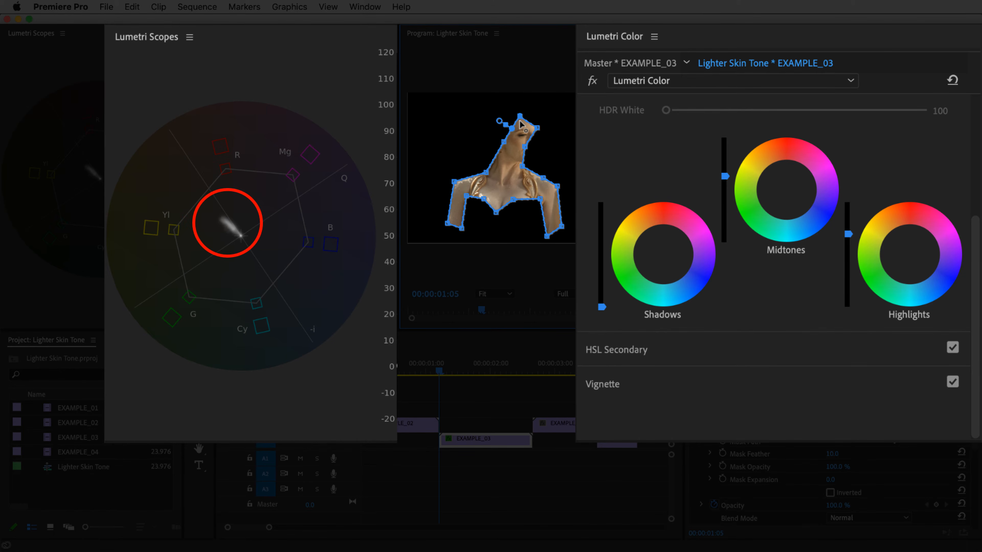
Sample the masked skin of EXAMPLE_03 for the Hue vs Hue curve and raise the middle control point slightly
drag(975, 307, 971, 180)
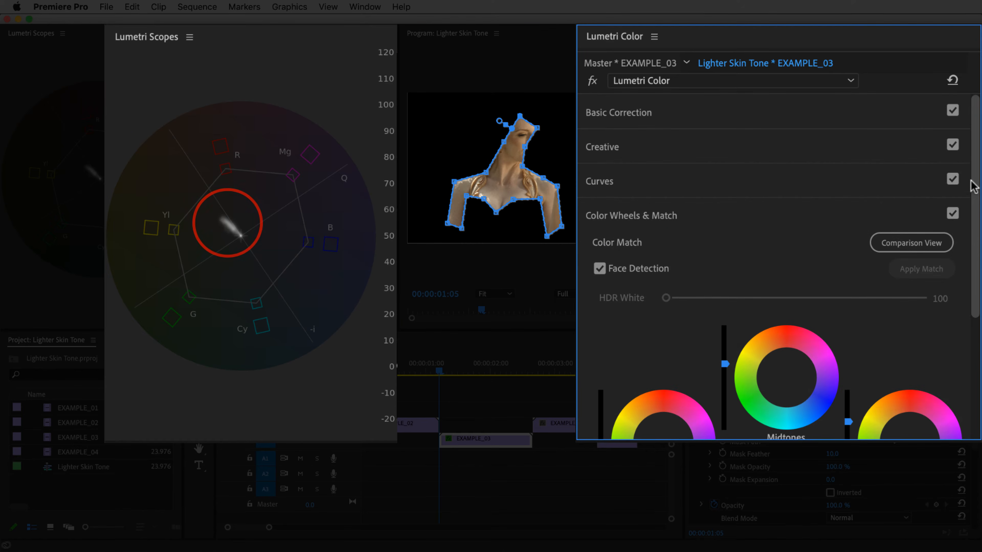
click(727, 183)
drag(971, 133, 973, 263)
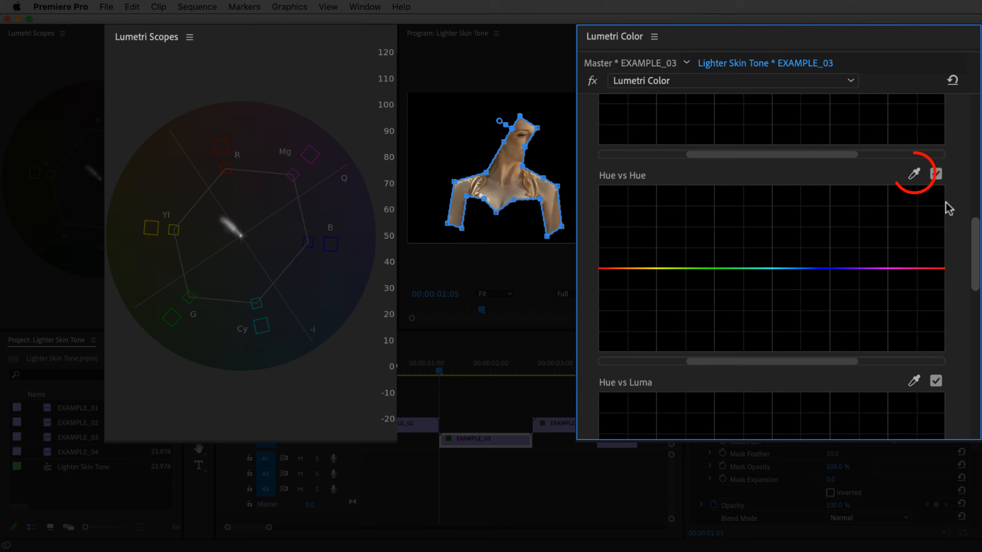
click(915, 172)
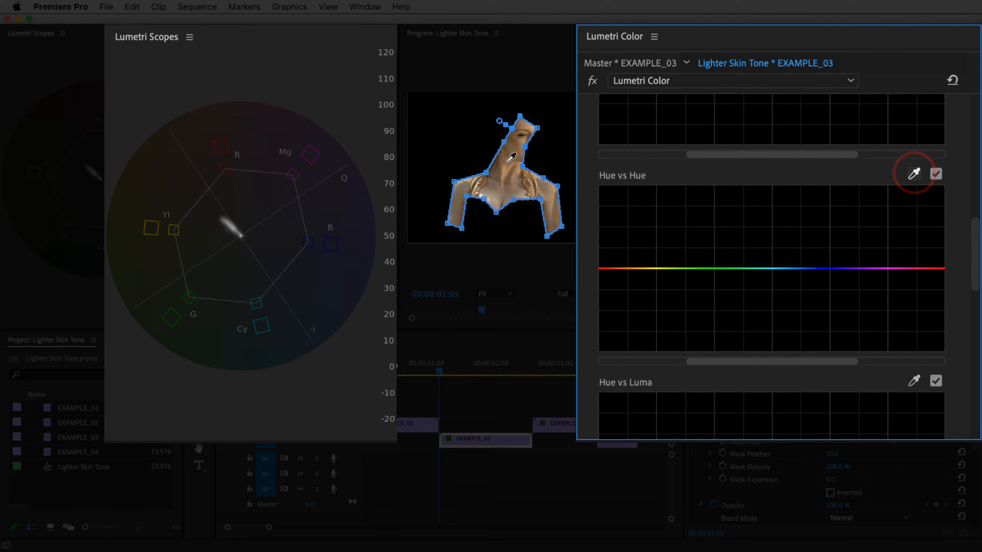
click(505, 162)
drag(757, 362, 814, 361)
drag(683, 268, 685, 263)
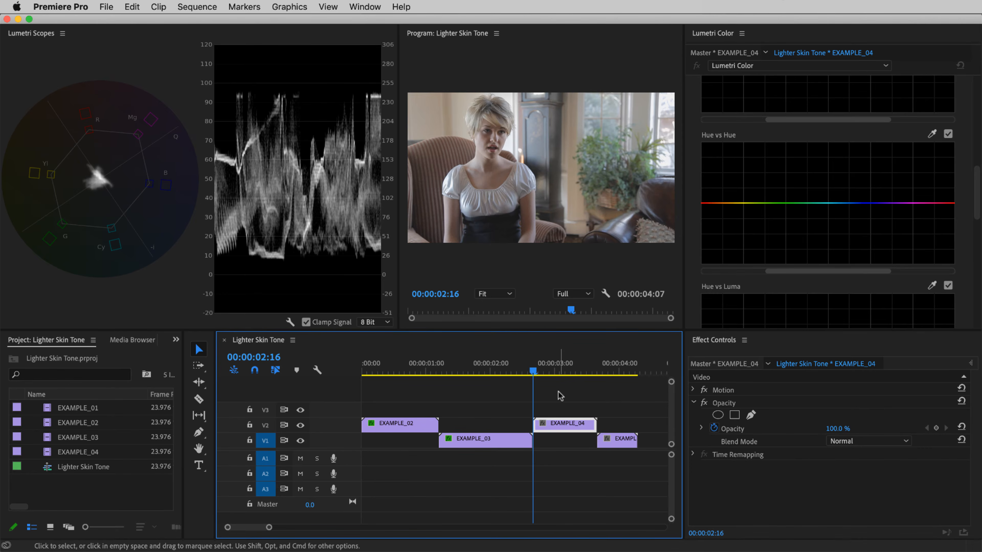
Increase the Basic Correction contrast of EXAMPLE_04 to 89.1
drag(976, 187, 976, 93)
click(718, 89)
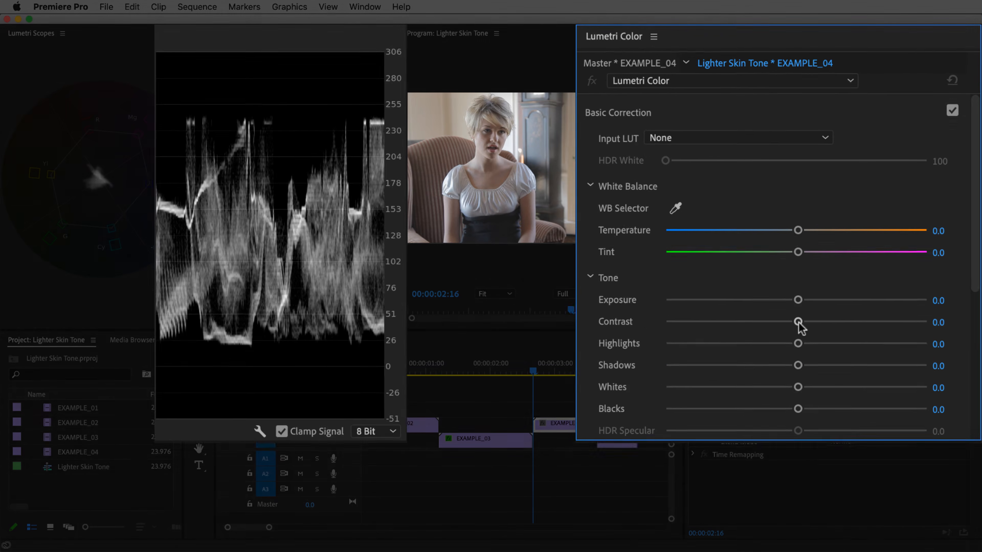
drag(796, 326, 909, 335)
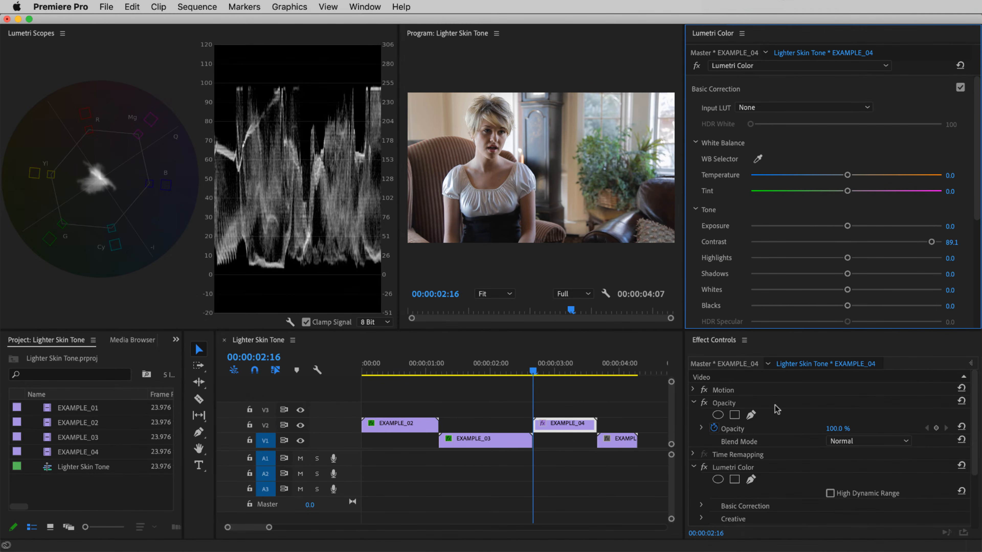
Draw a closed freeform opacity mask around the skin of the seated woman's face, neck and upper chest in EXAMPLE_04
click(750, 416)
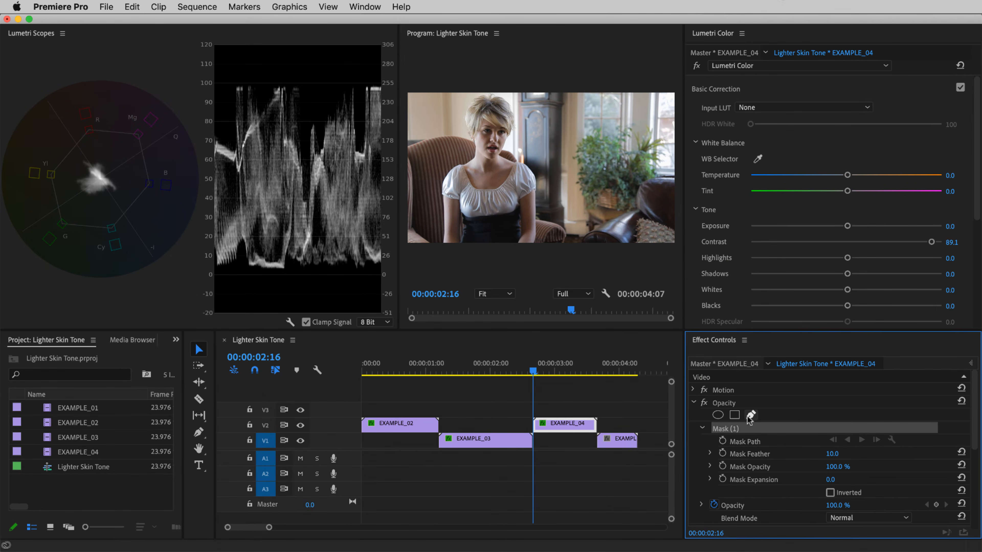
click(485, 123)
click(504, 137)
click(496, 155)
click(510, 164)
click(497, 185)
click(477, 186)
click(468, 165)
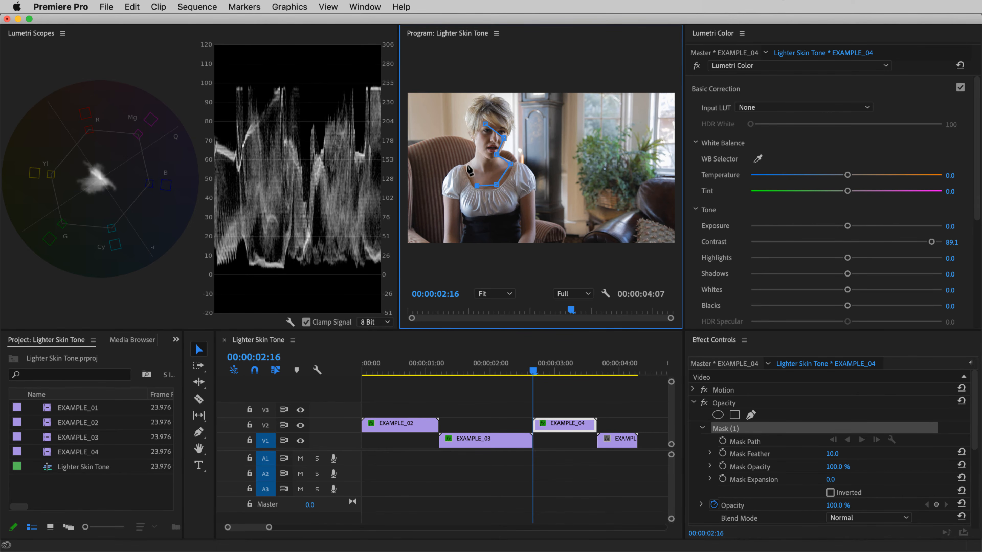
click(485, 124)
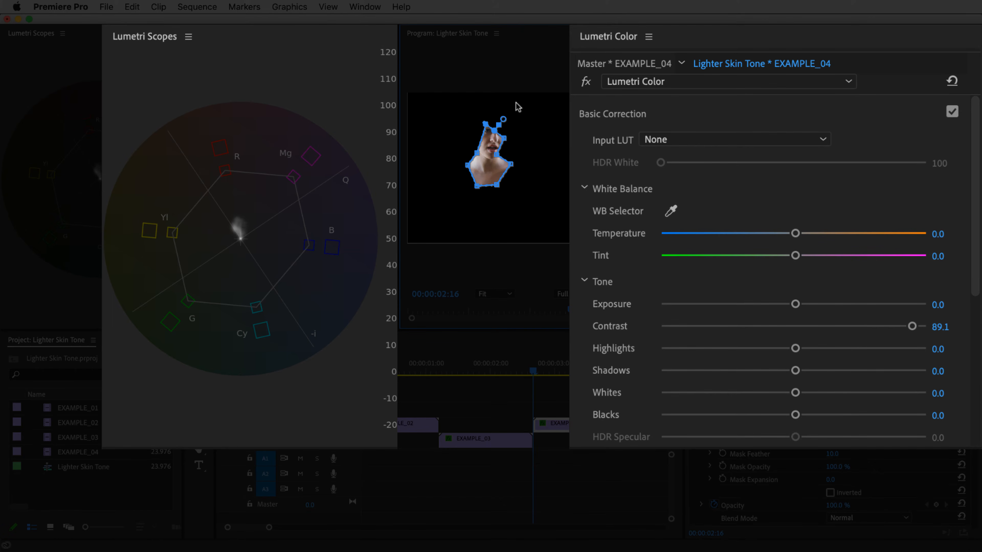
Sample the masked skin of EXAMPLE_04 for the Hue vs Hue curve and lower the middle control point slightly
click(622, 115)
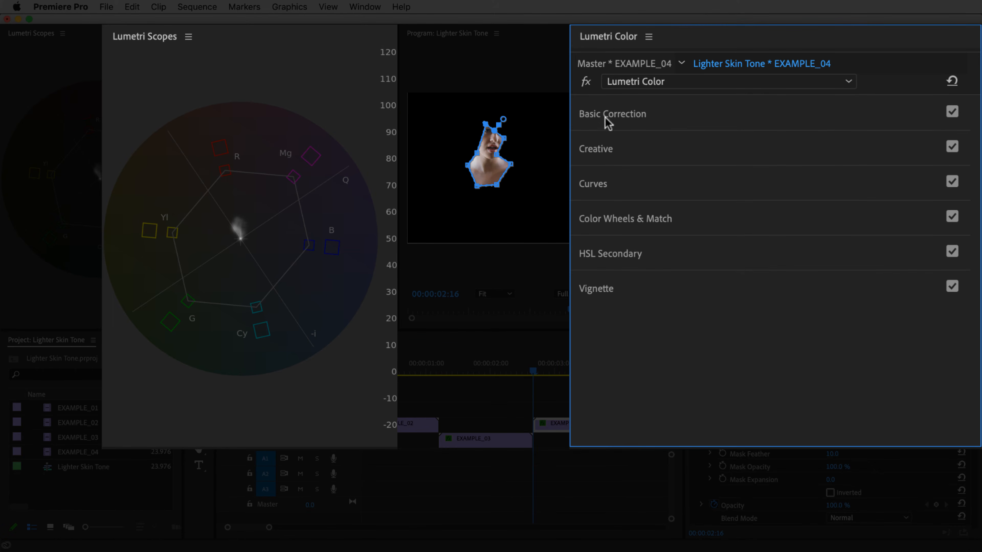
click(607, 190)
scroll(974, 154, down, 15)
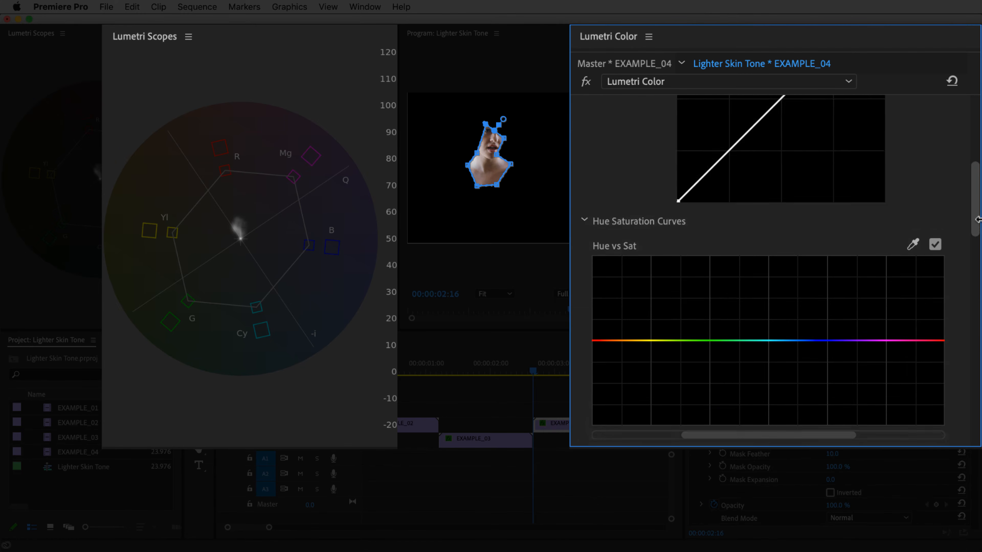
click(913, 186)
click(491, 164)
drag(718, 374, 759, 374)
drag(689, 279, 689, 283)
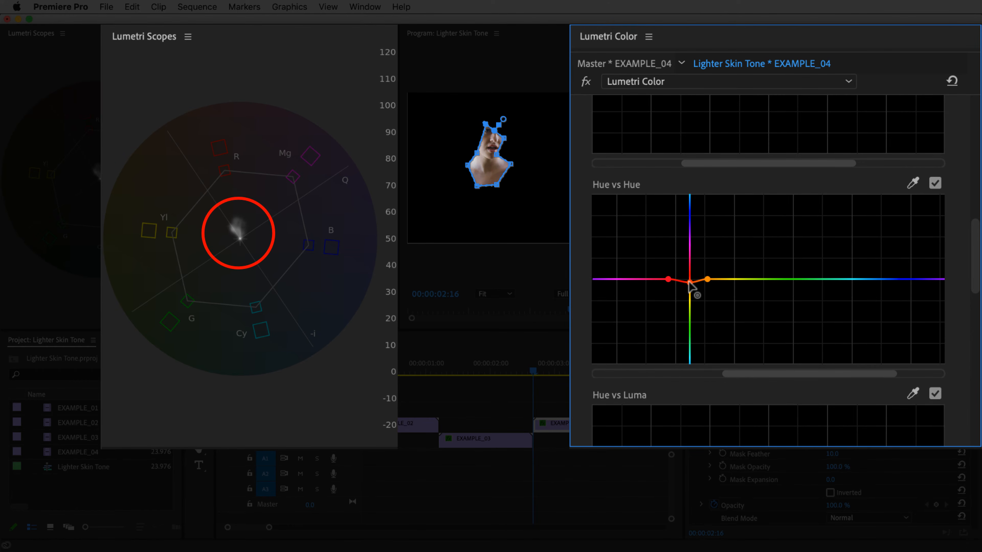
Sample the masked skin of EXAMPLE_04 for the Hue vs Sat curve and raise the middle control point to boost skin saturation
drag(975, 278, 973, 236)
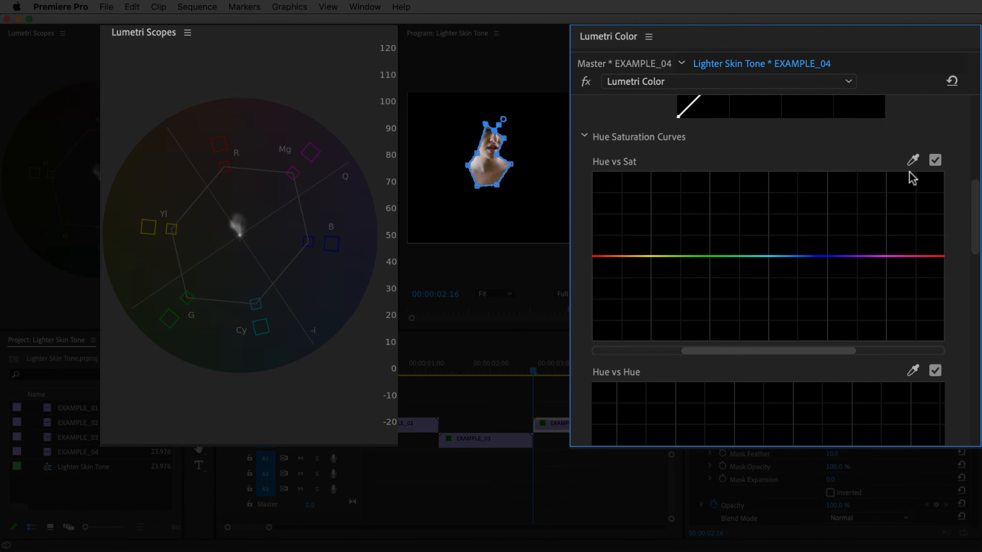
click(913, 160)
click(483, 164)
mouse_move(792, 352)
mouse_down()
mouse_move(763, 355)
mouse_move(807, 347)
mouse_up()
drag(683, 256, 683, 245)
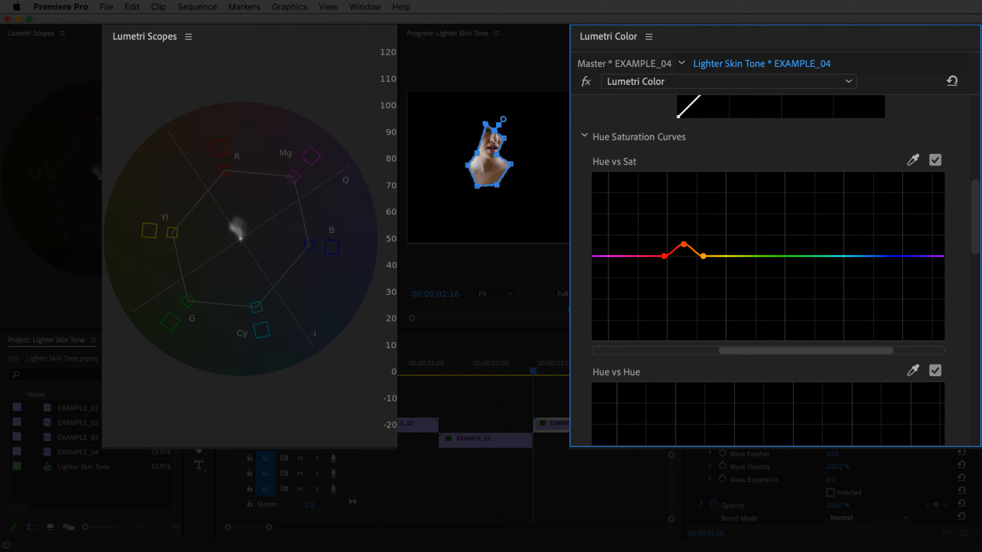
Disable the Opacity effect holding the mask on EXAMPLE_04 and compare the full frame with and without the Lumetri Color correction
click(704, 403)
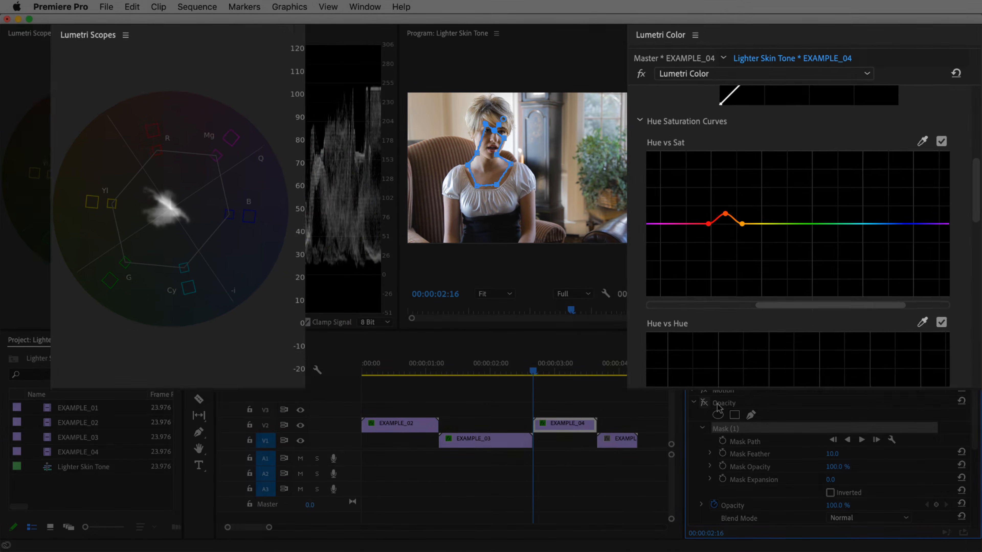
click(717, 403)
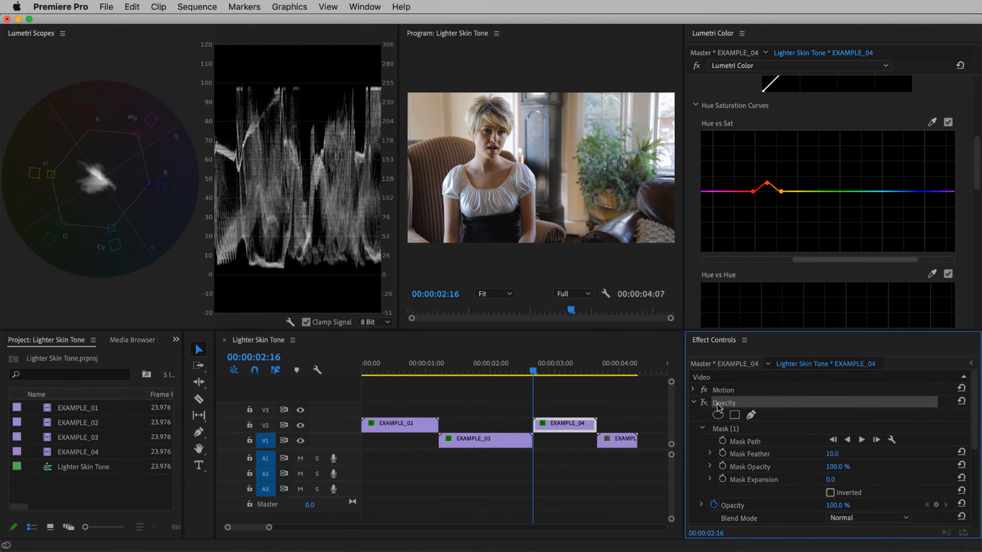
click(697, 67)
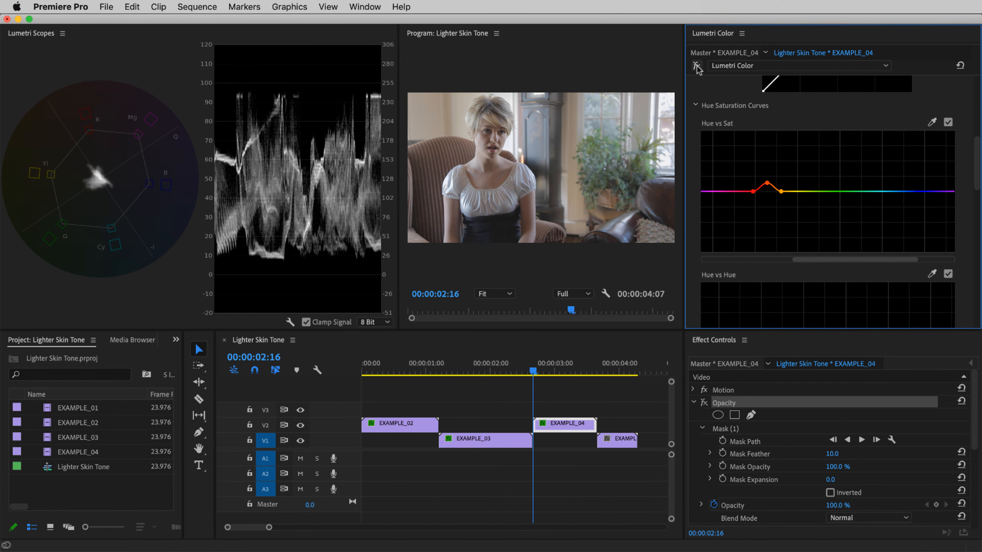
click(696, 66)
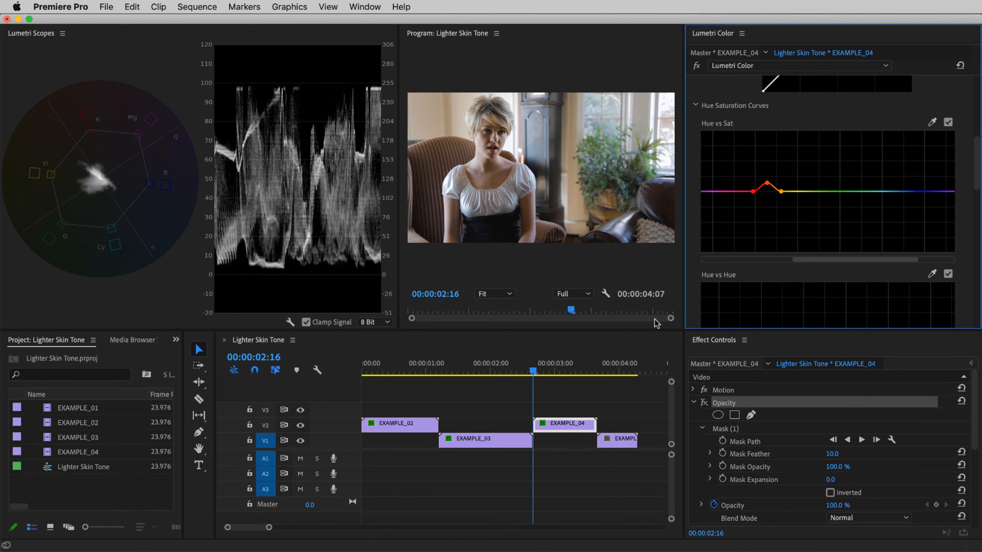
Balance EXAMPLE_01's exposure at its first frame with the color wheels' luminance sliders, raising shadows slightly, raising highlights and lowering midtones
key(Down)
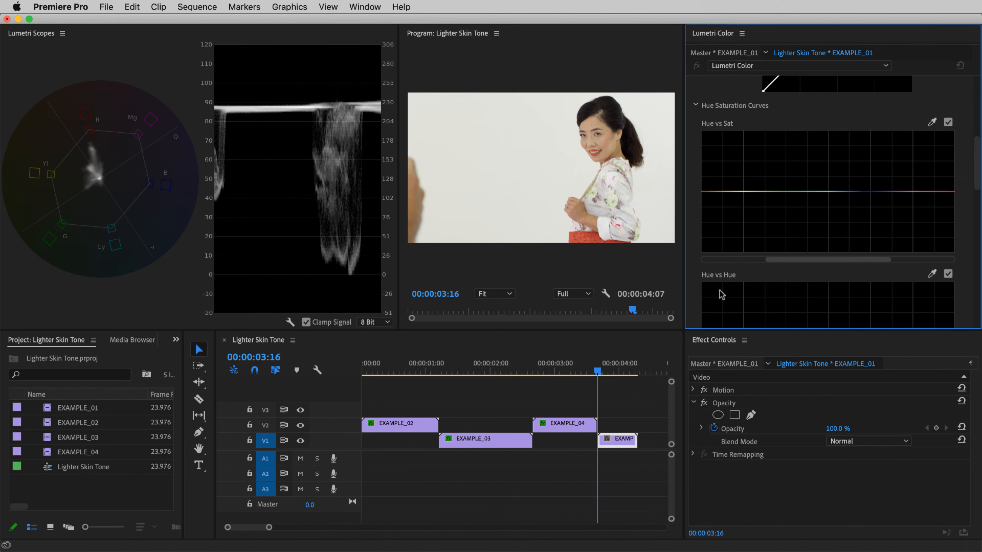
drag(977, 182, 934, 96)
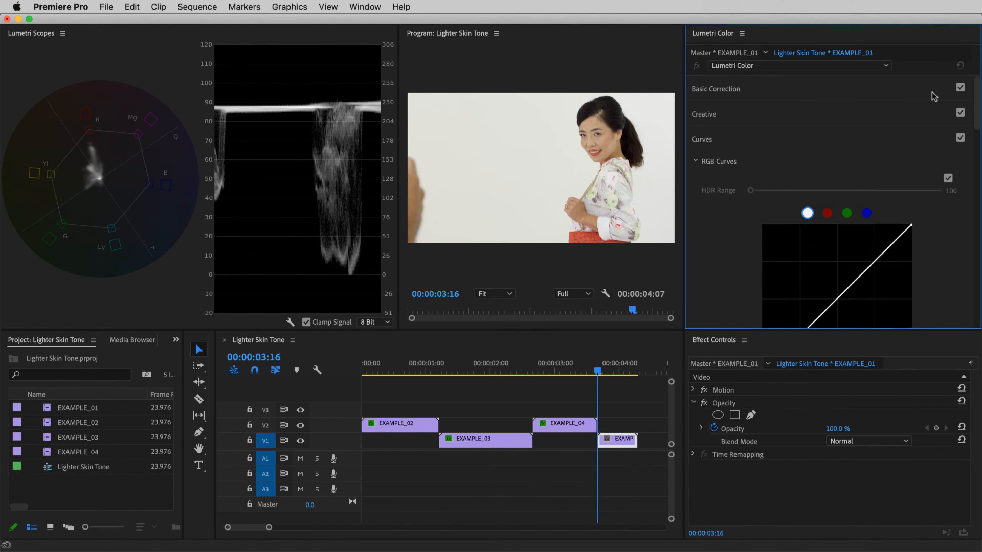
click(702, 94)
click(701, 94)
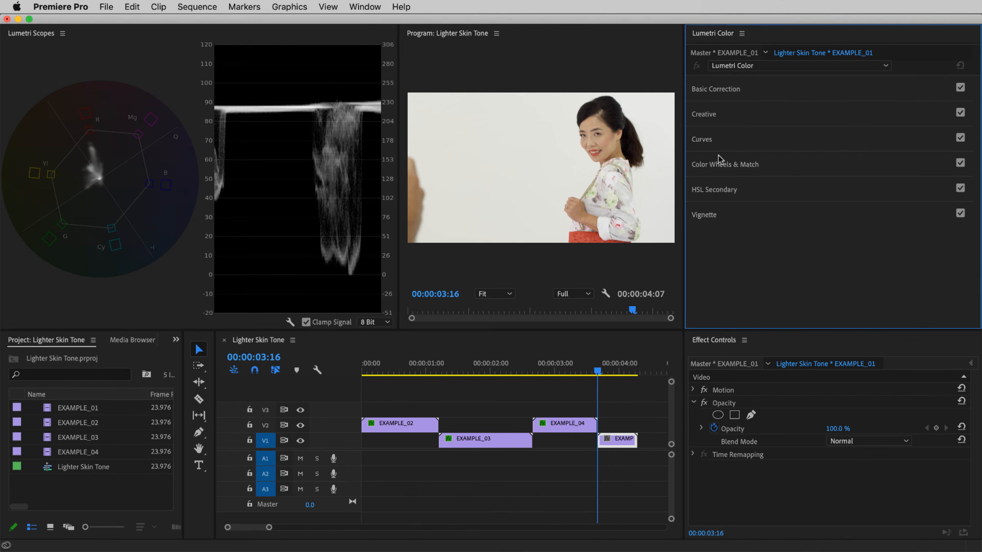
click(711, 169)
drag(978, 161, 978, 241)
drag(660, 235, 660, 233)
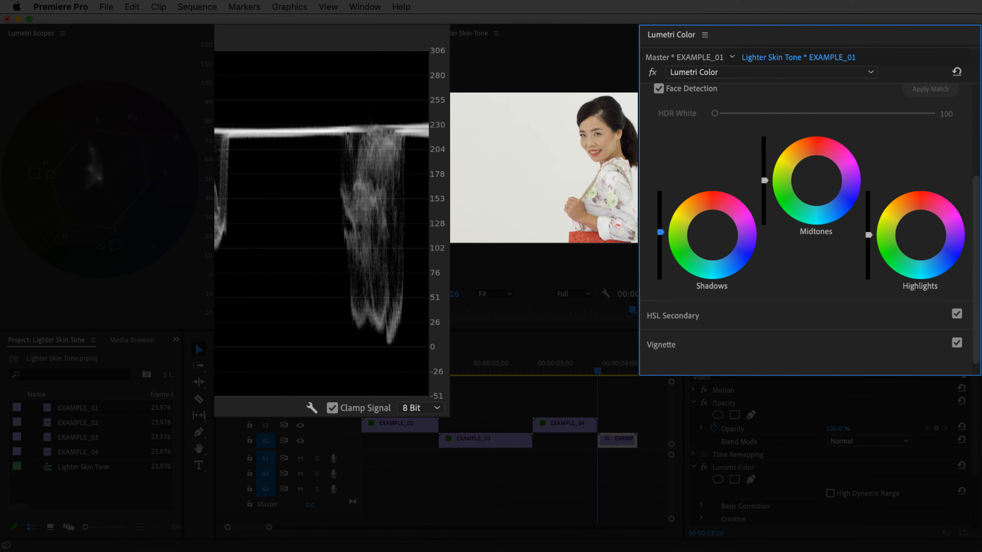
drag(869, 234, 869, 224)
drag(764, 181, 764, 202)
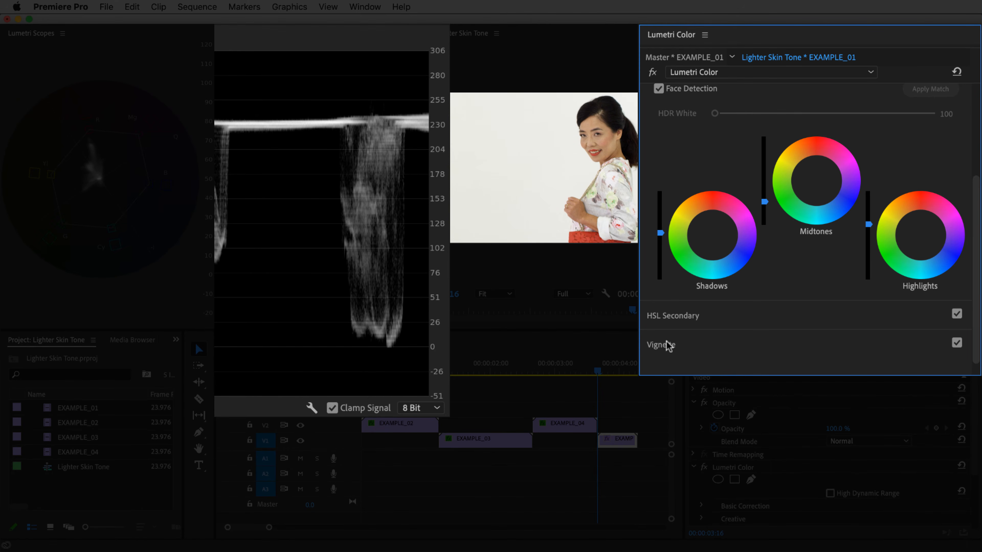
drag(661, 233, 661, 229)
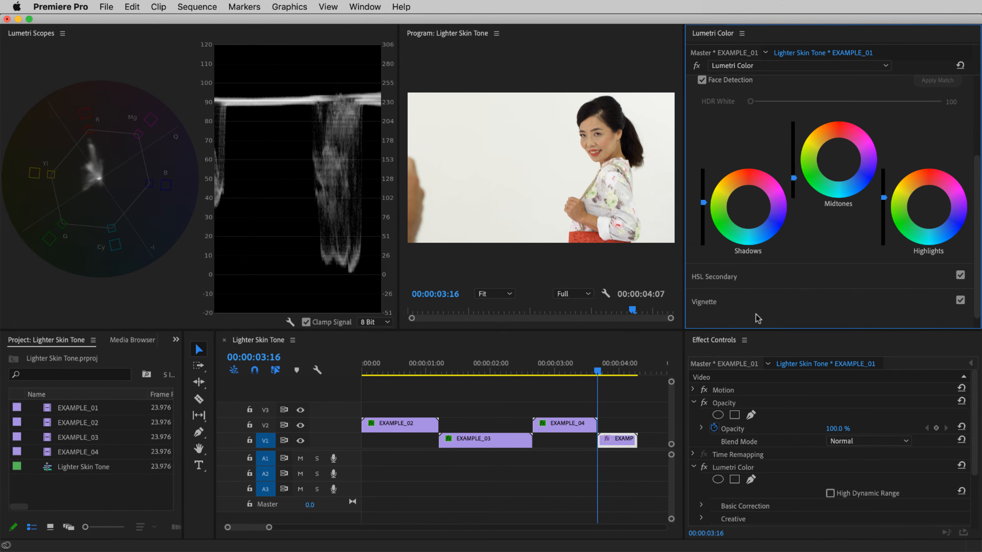
Add an elliptical opacity mask to EXAMPLE_01 and shrink it around the skin of the woman's face
click(717, 416)
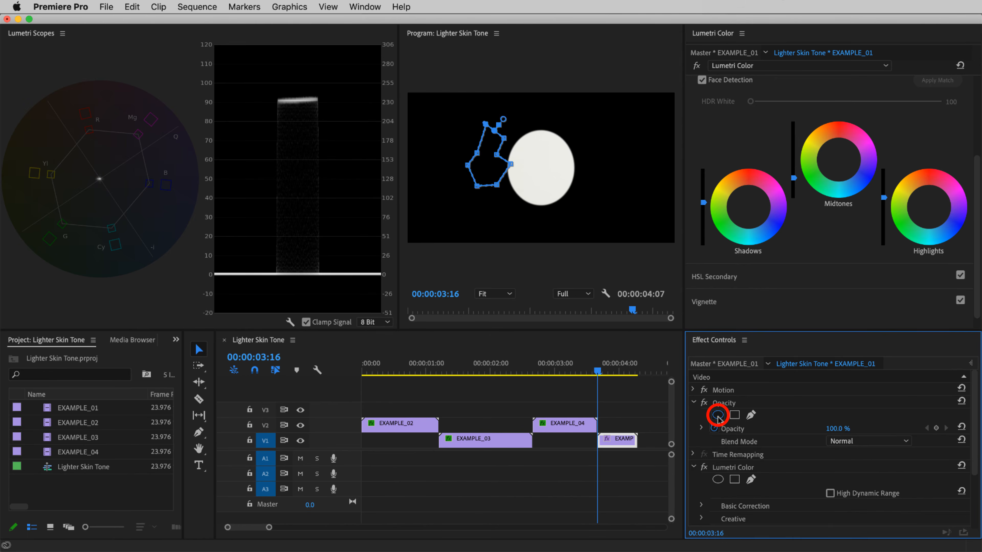
drag(542, 154, 590, 140)
drag(602, 177, 616, 126)
drag(568, 126, 579, 126)
drag(597, 101, 612, 136)
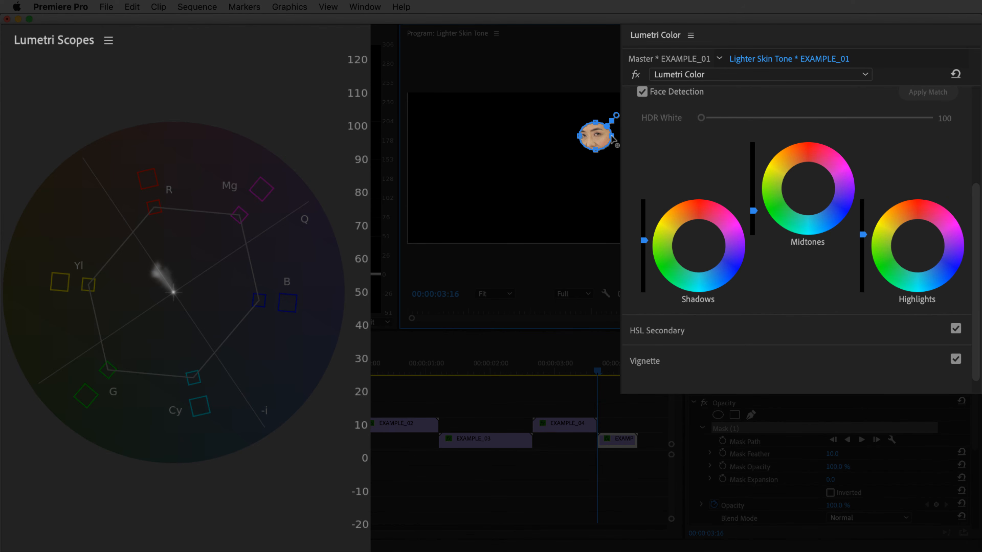
Sample the masked facial skin of EXAMPLE_01 for the Hue vs Hue curve and raise the middle control point slightly
mouse_move(973, 220)
mouse_down()
mouse_move(958, 116)
mouse_move(976, 236)
mouse_up()
click(649, 164)
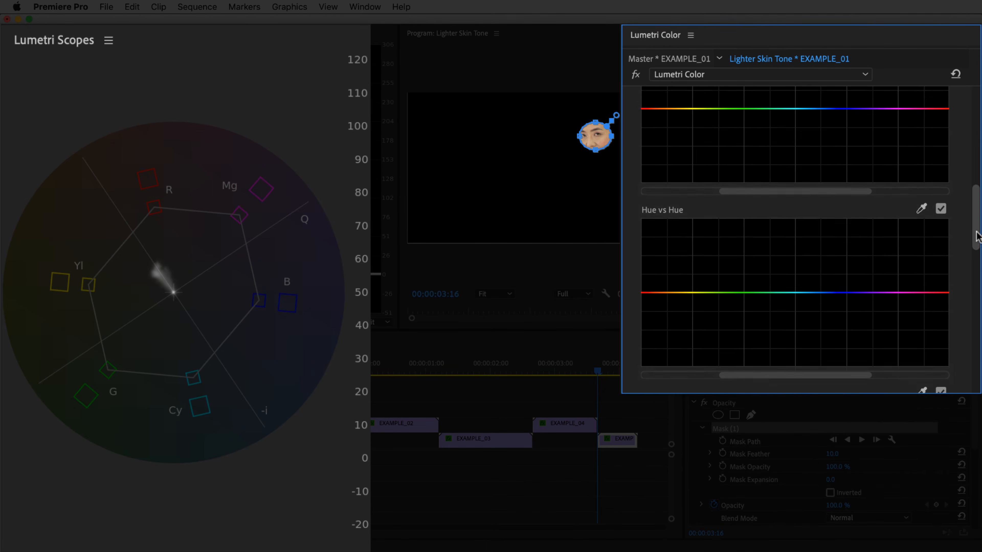
scroll(976, 235, down, 2)
click(922, 169)
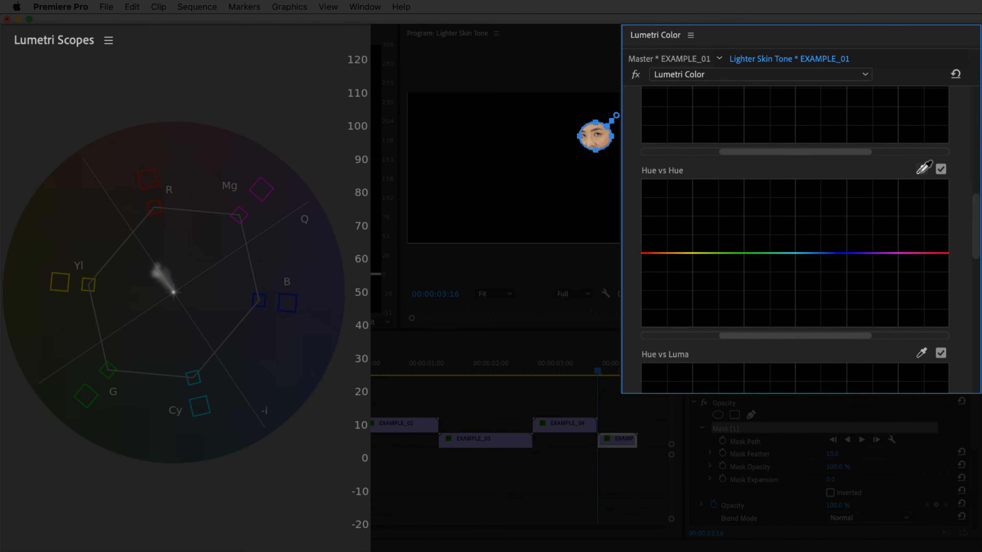
click(594, 128)
drag(749, 336, 802, 336)
drag(713, 253, 713, 249)
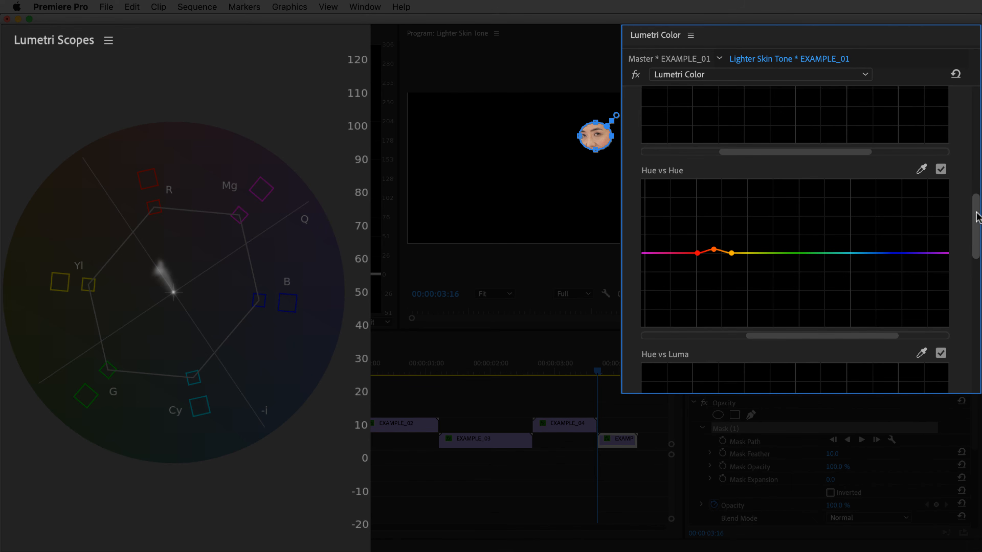
Sample the masked facial skin of EXAMPLE_01 for the Hue vs Sat curve and raise the middle control point to boost skin saturation
drag(975, 217, 976, 178)
click(923, 168)
click(591, 128)
drag(759, 337, 829, 340)
drag(720, 255, 721, 249)
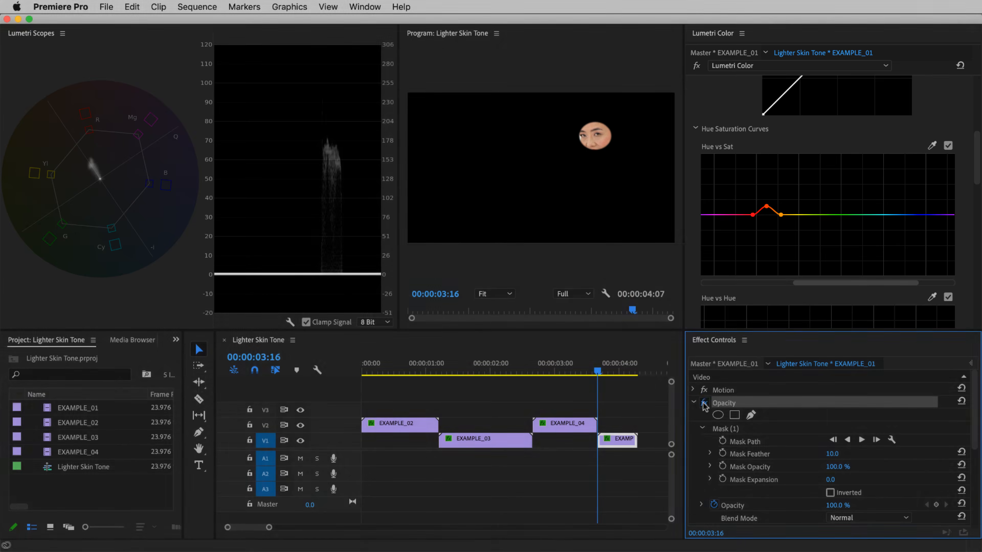
Disable the Opacity effect holding the mask on EXAMPLE_01 and compare the full frame with and without the Lumetri Color correction
click(703, 402)
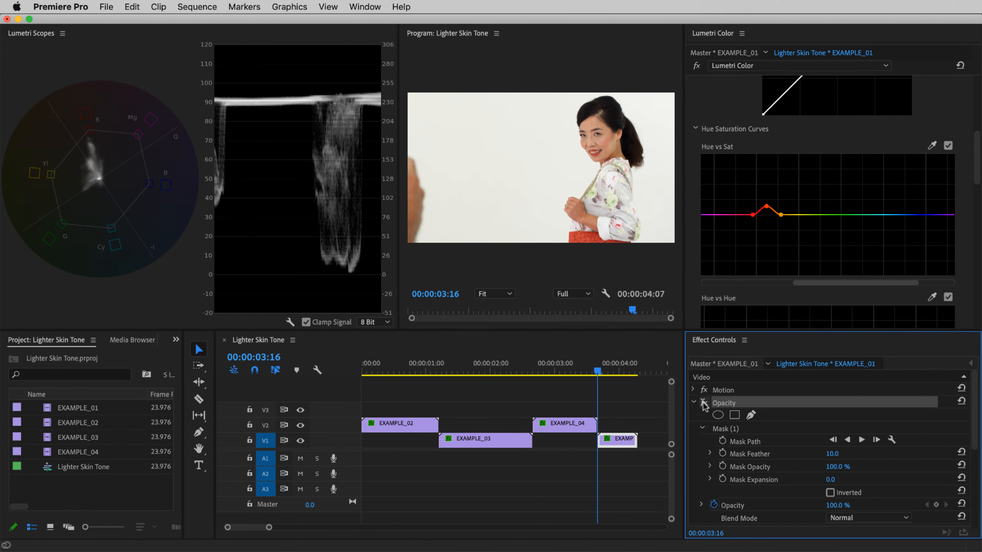
click(697, 66)
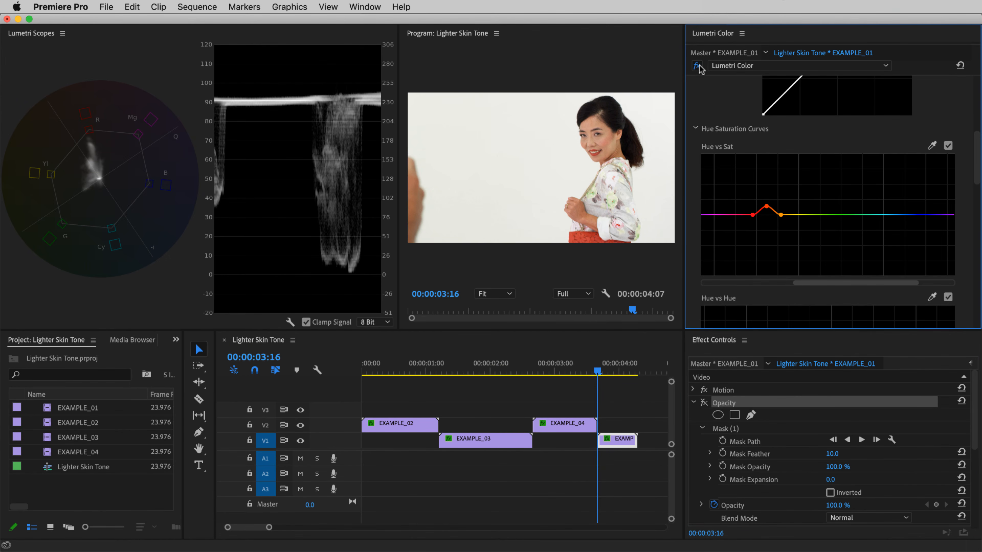
click(697, 65)
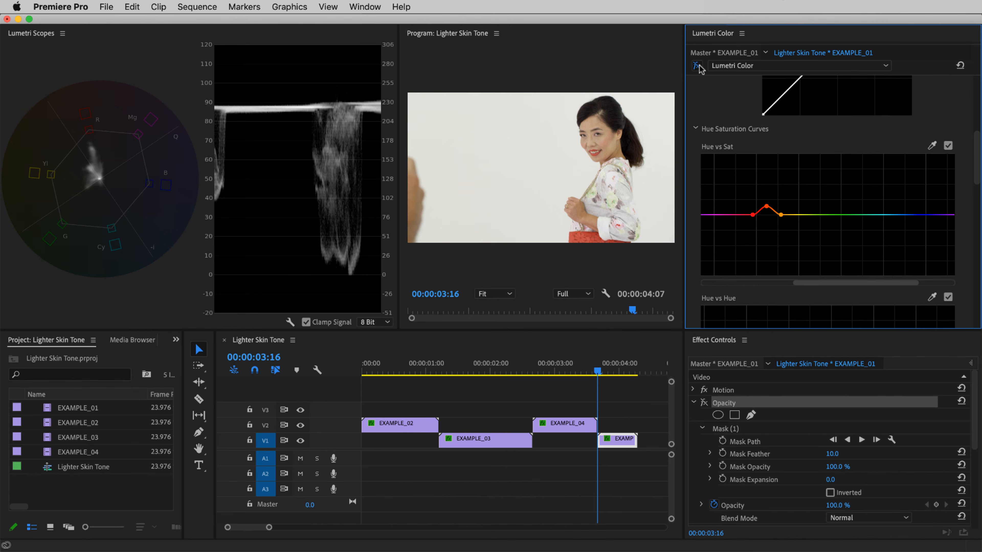
click(697, 66)
click(697, 66)
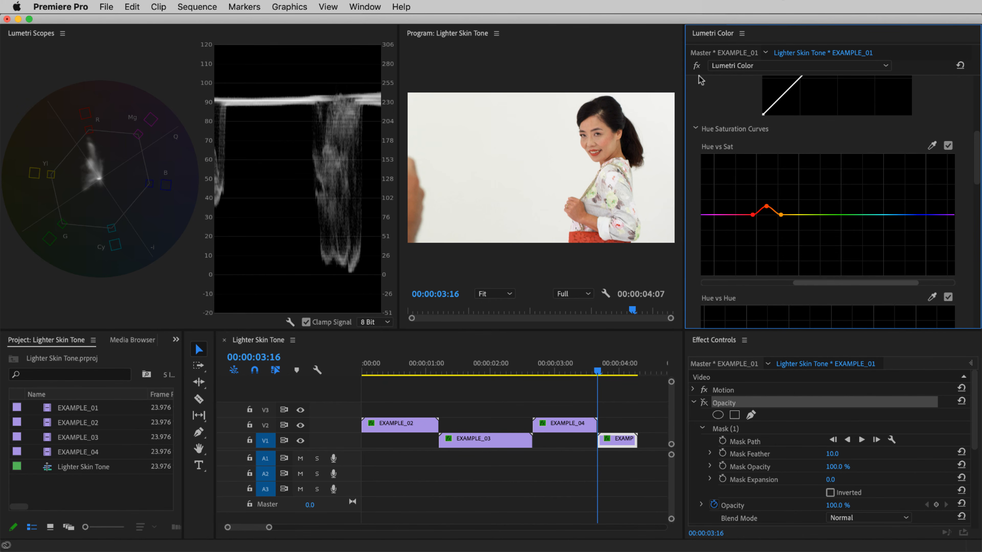
click(626, 391)
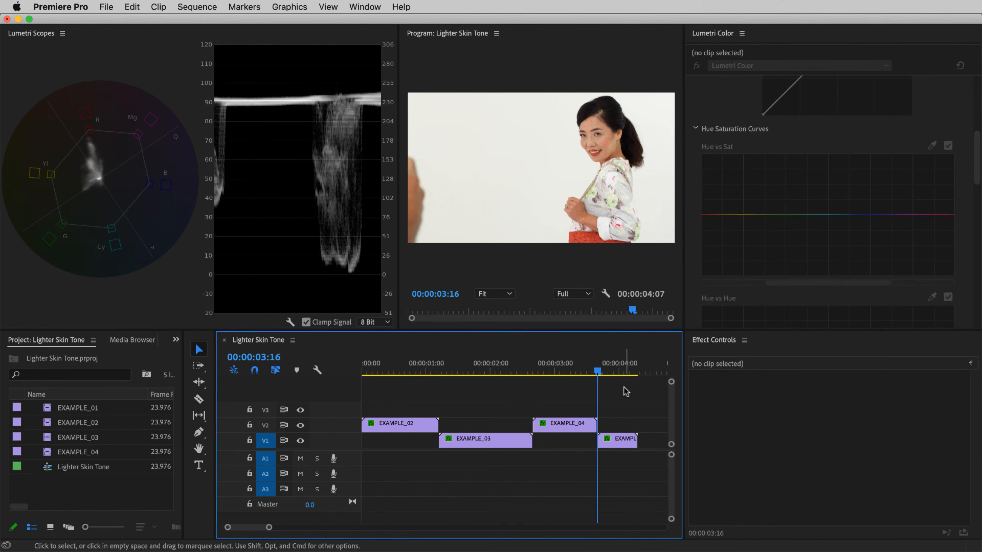
click(616, 436)
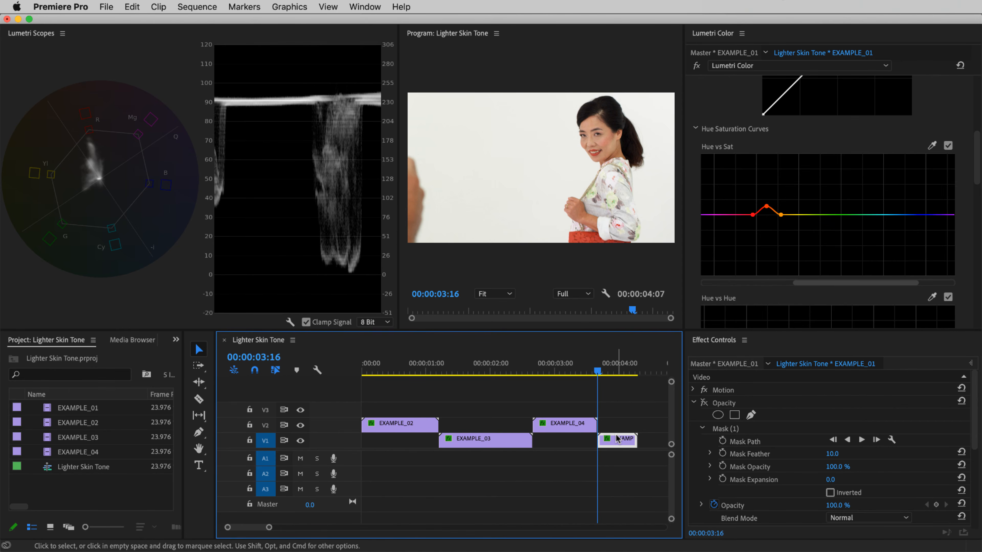